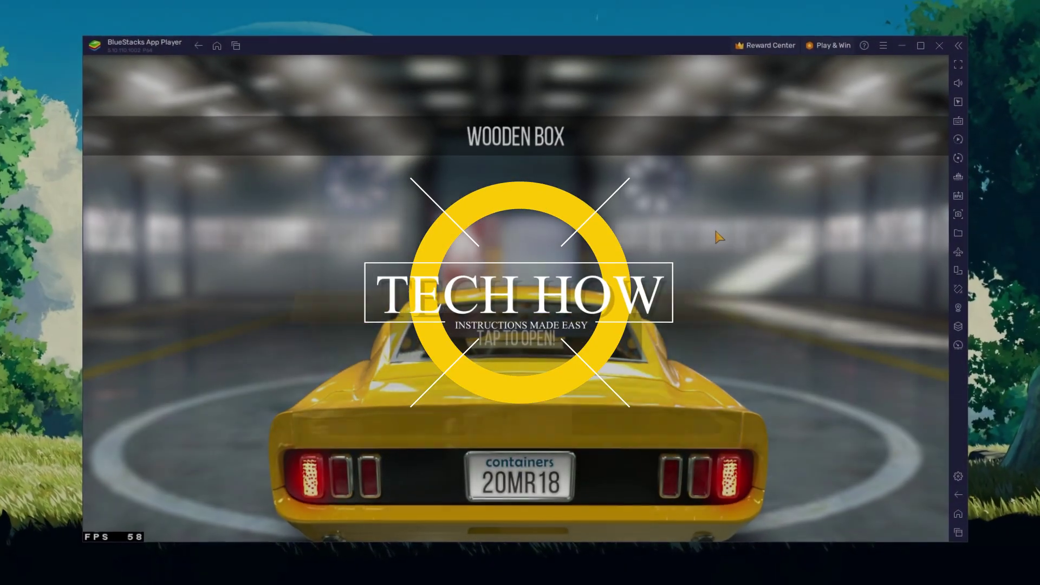
Open the wooden box reward and return to the game's main menu.
{"action": "left_click", "coordinate": [507, 411]}
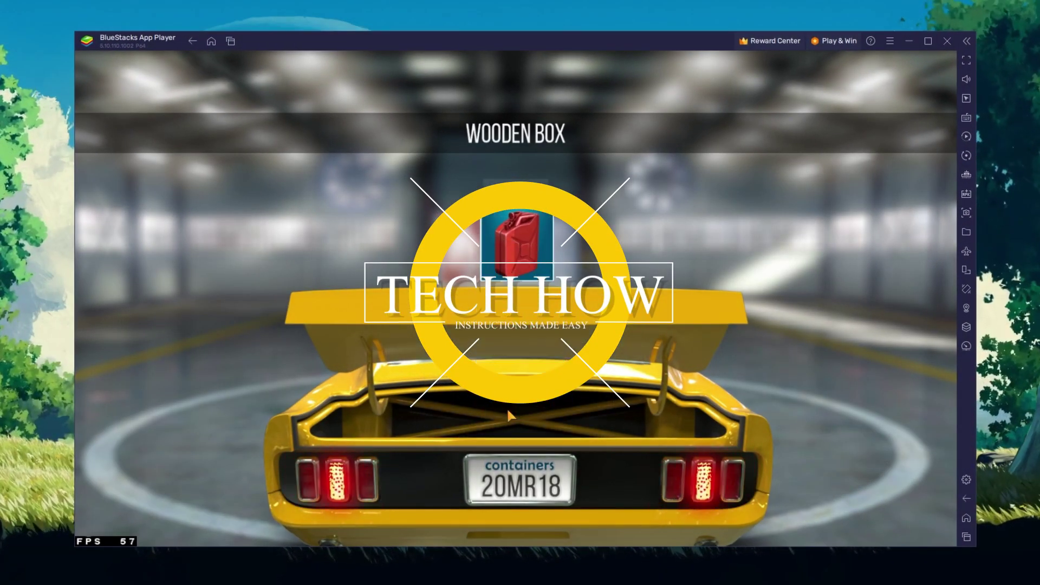
{"action": "left_click", "coordinate": [125, 80]}
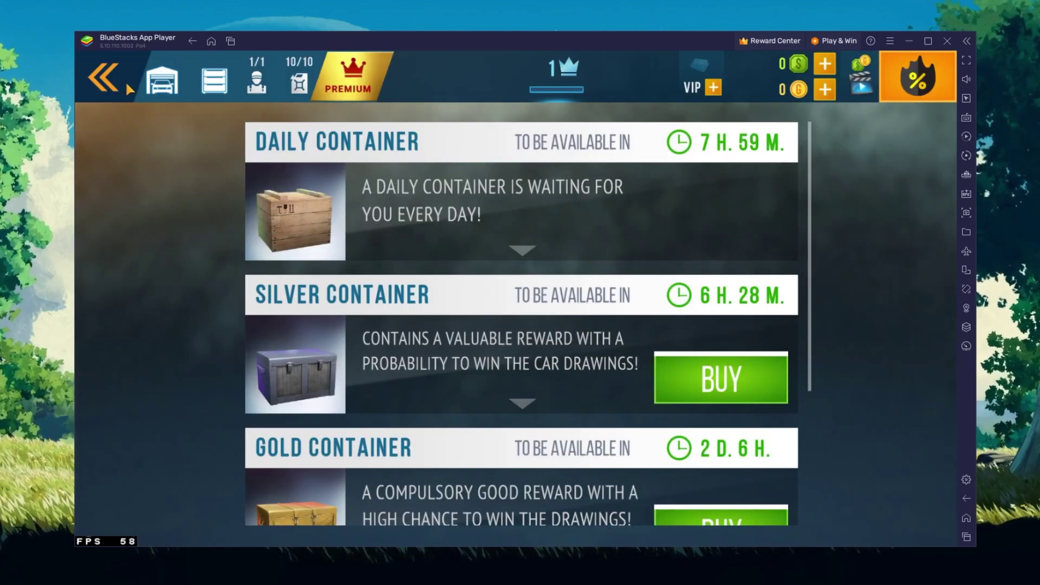
{"action": "left_click", "coordinate": [125, 80]}
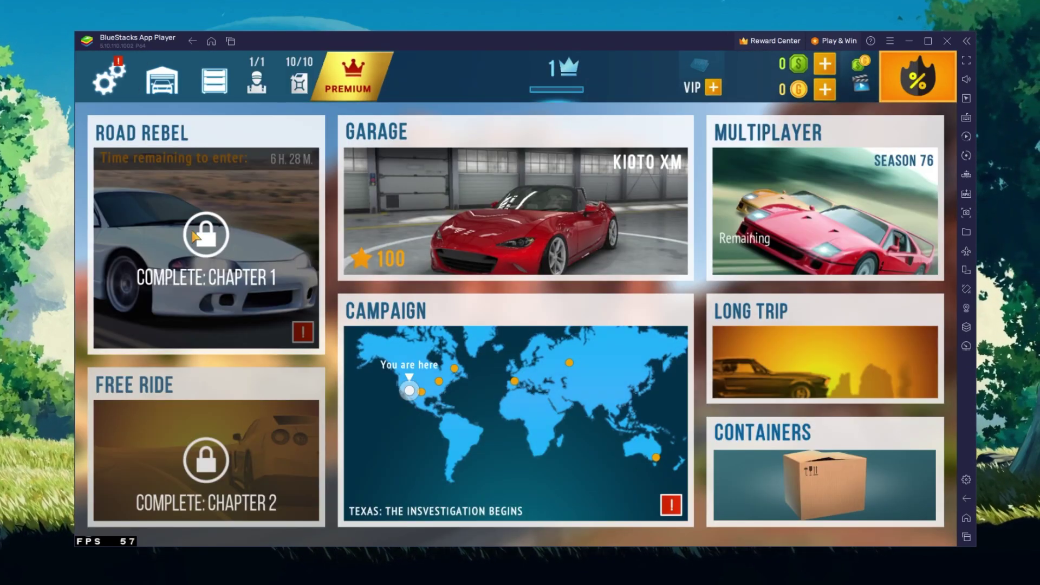
View the Kioto XM's upgrades in the garage and return to the emulator's home screen.
{"action": "left_click", "coordinate": [171, 89]}
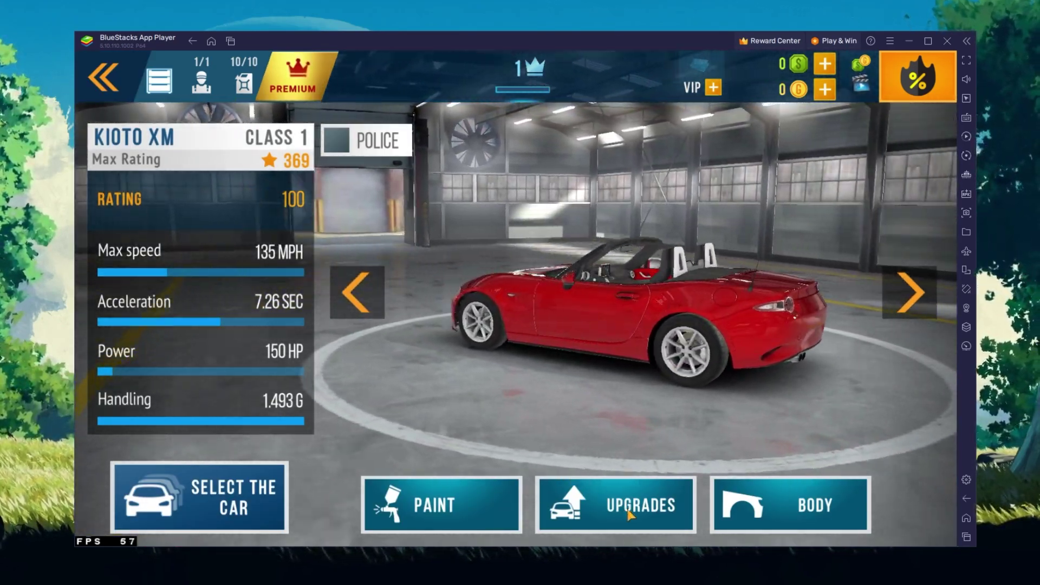
{"action": "left_click", "coordinate": [630, 514]}
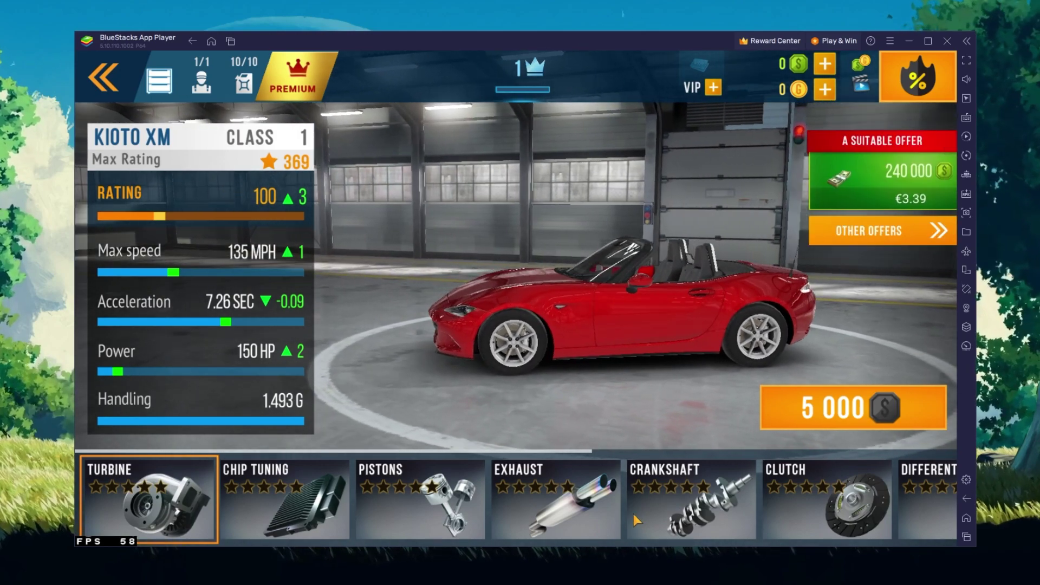
{"action": "key", "text": "Escape"}
{"action": "key", "text": "Escape"}
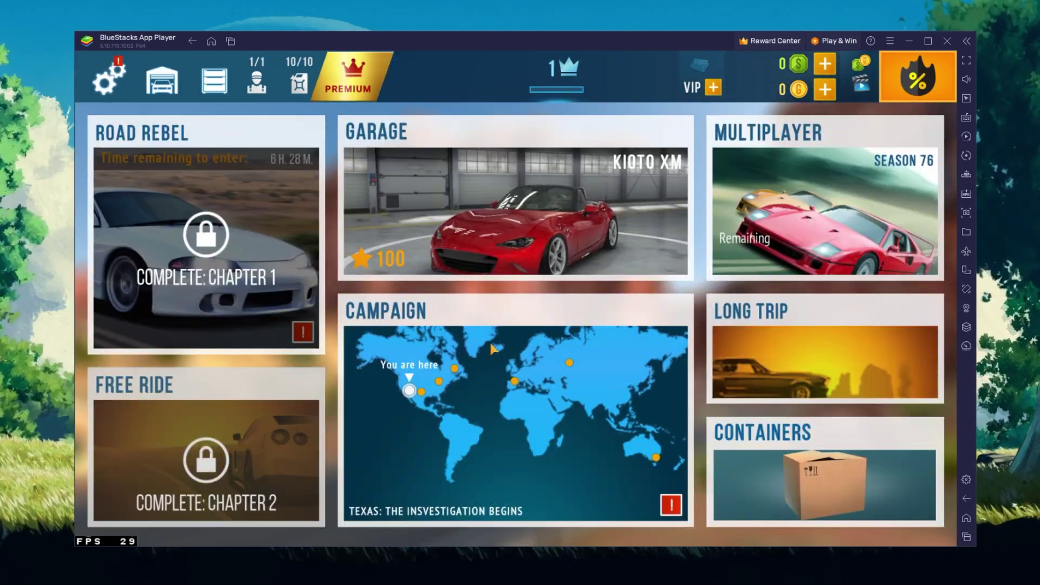
{"action": "left_click", "coordinate": [966, 518]}
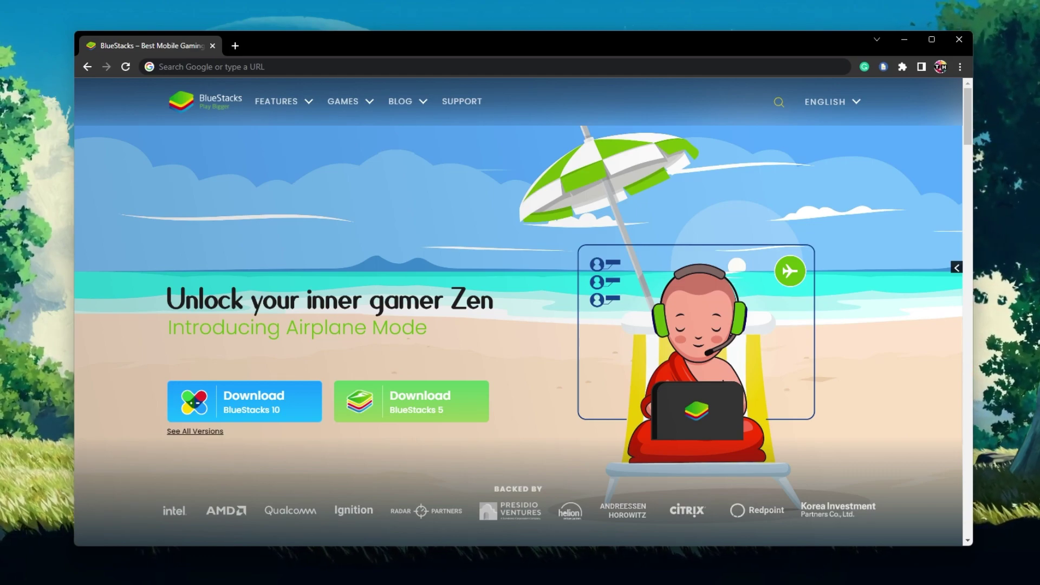
Download BlueStacks 5 from the BlueStacks website and run its installer, closing the installer window when finished.
{"action": "left_click", "coordinate": [470, 405]}
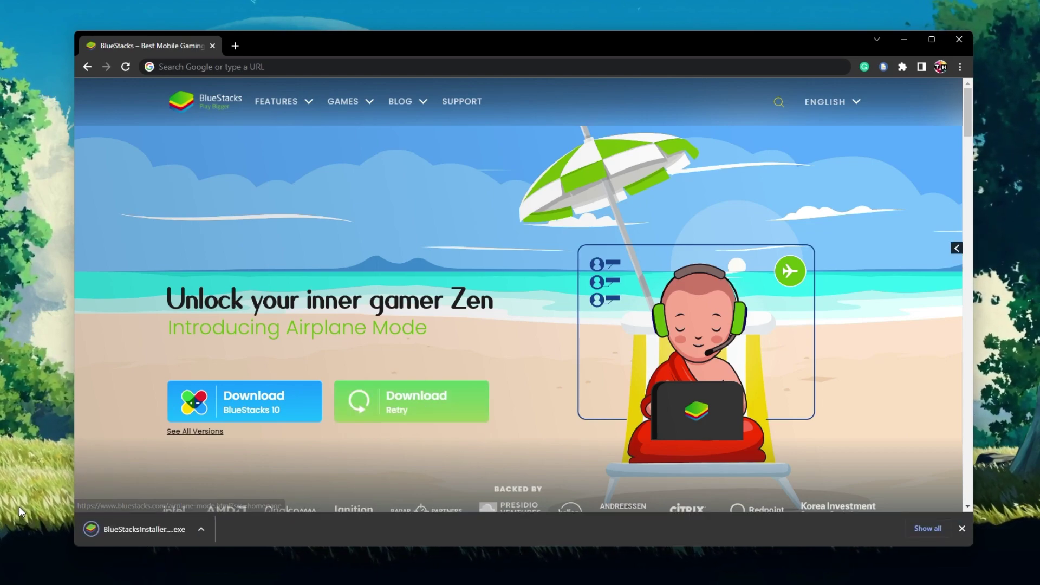
{"action": "left_click", "coordinate": [146, 529]}
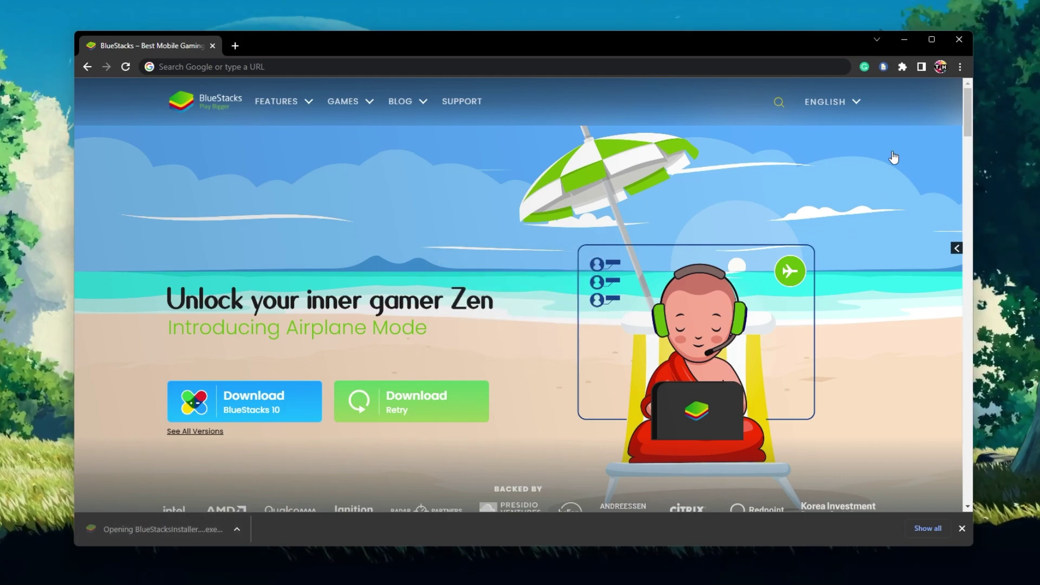
{"action": "left_click", "coordinate": [905, 38]}
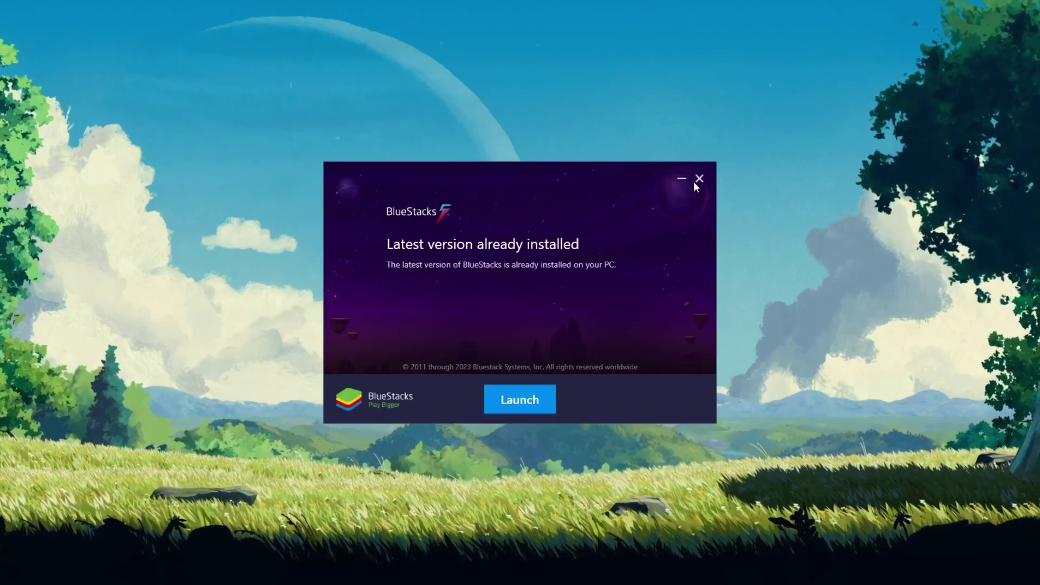
{"action": "left_click", "coordinate": [699, 178]}
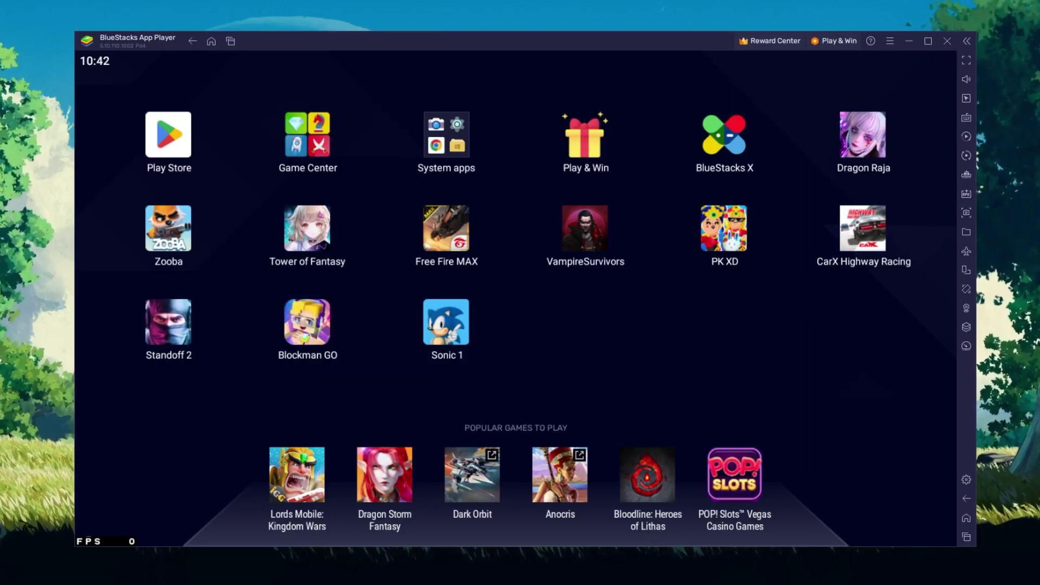
Search the Play Store for "carx highway" and open the CarX Highway Racing page.
{"action": "left_click", "coordinate": [169, 137]}
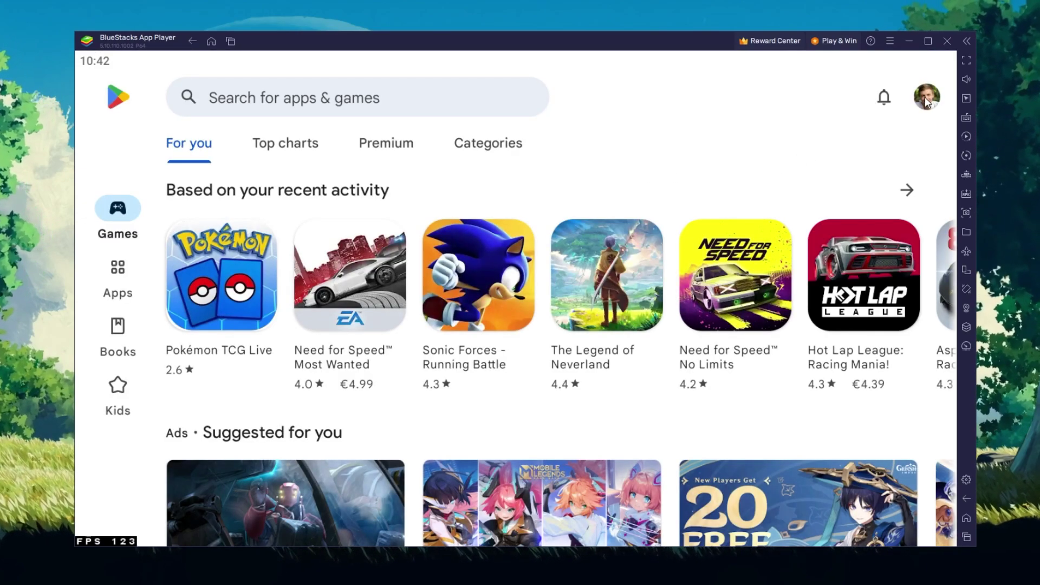
{"action": "left_click", "coordinate": [330, 112]}
{"action": "type", "text": "carx highway"}
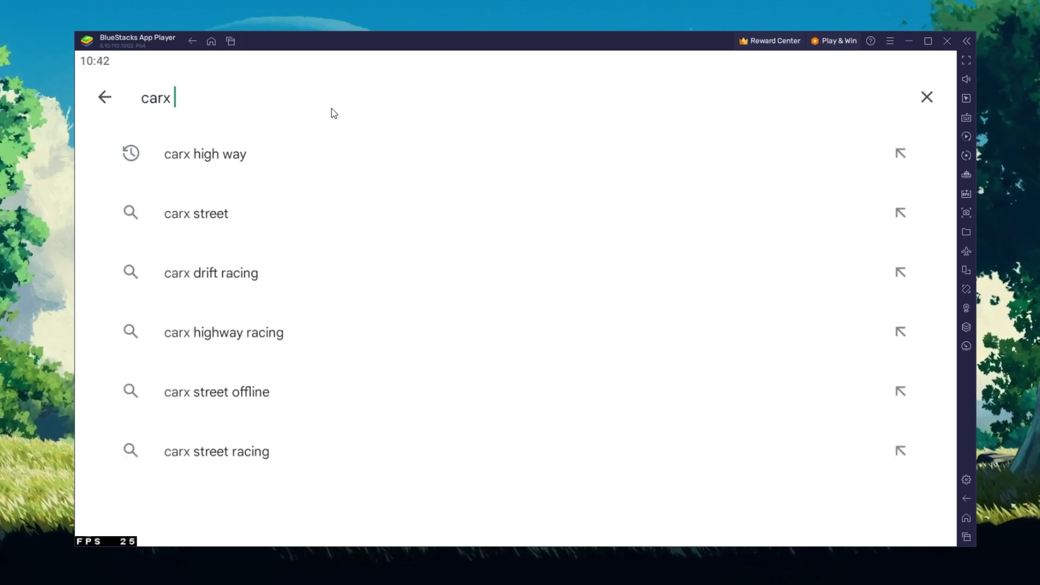
{"action": "key", "text": "Return"}
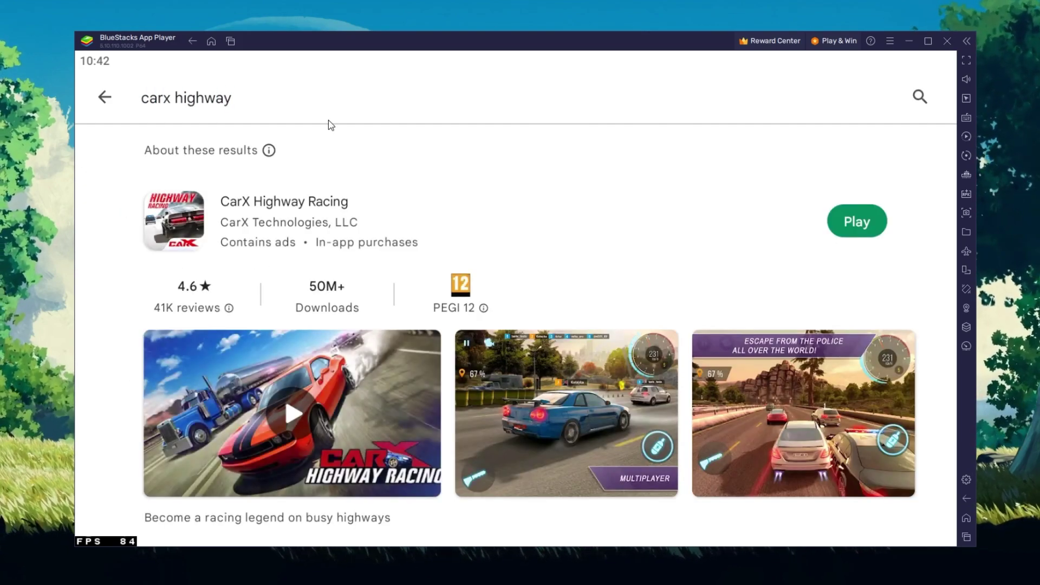
{"action": "left_click", "coordinate": [190, 199]}
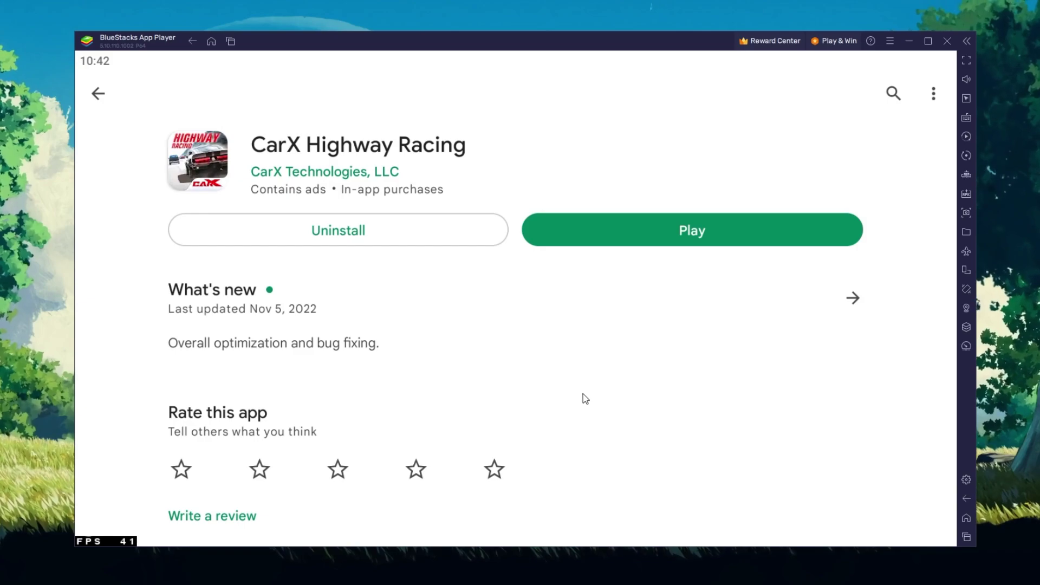
Look through the CarX Highway Racing store page and its screenshots, and return to the emulator's home screen.
{"action": "left_click_drag", "start_coordinate": [585, 398], "coordinate": [567, 205]}
{"action": "left_click_drag", "start_coordinate": [570, 242], "coordinate": [279, 209]}
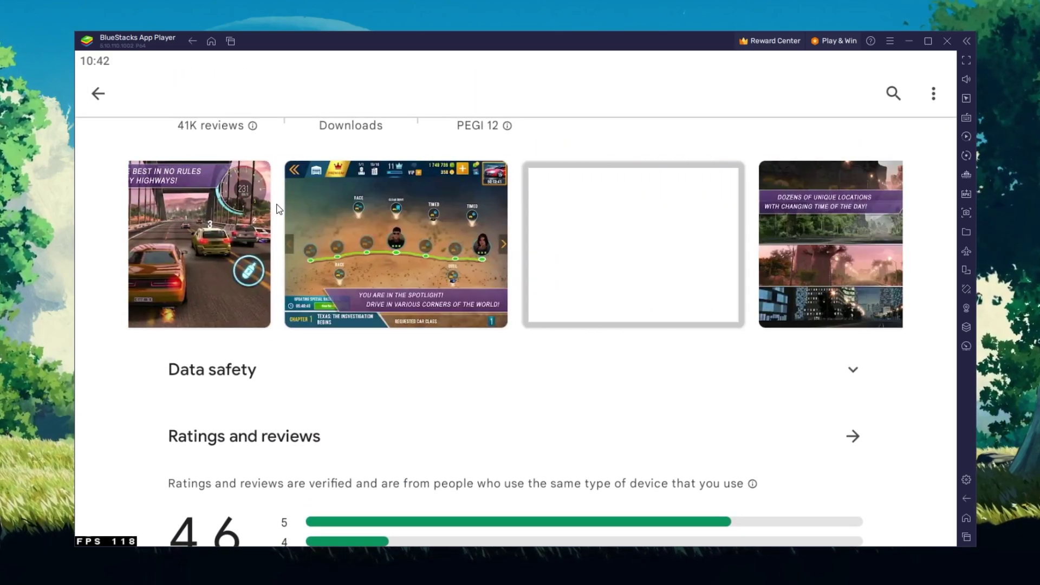
{"action": "scroll", "coordinate": [923, 375], "scroll_direction": "up", "scroll_amount": 5}
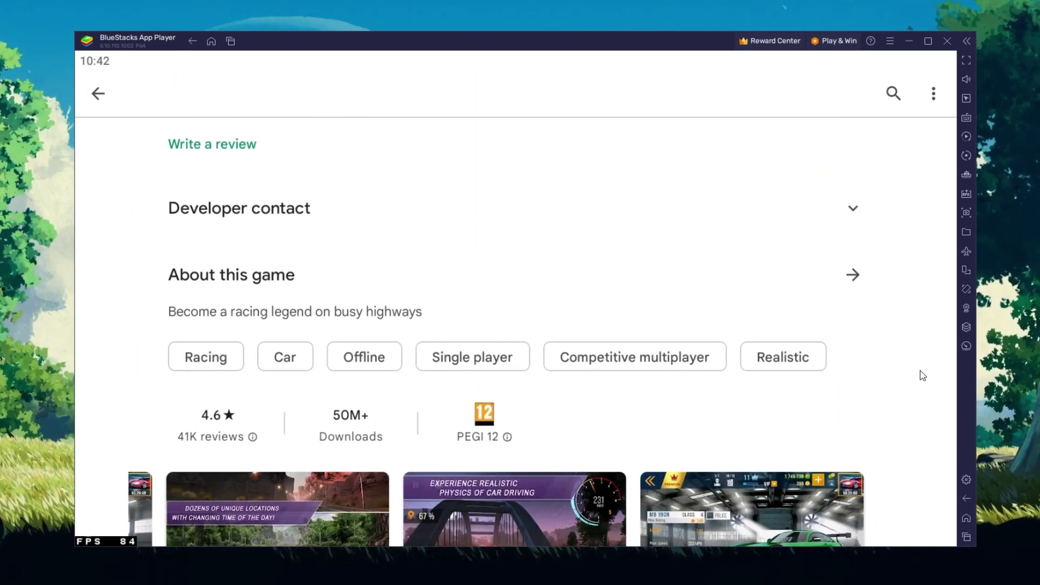
{"action": "scroll", "coordinate": [850, 433], "scroll_direction": "up", "scroll_amount": 5}
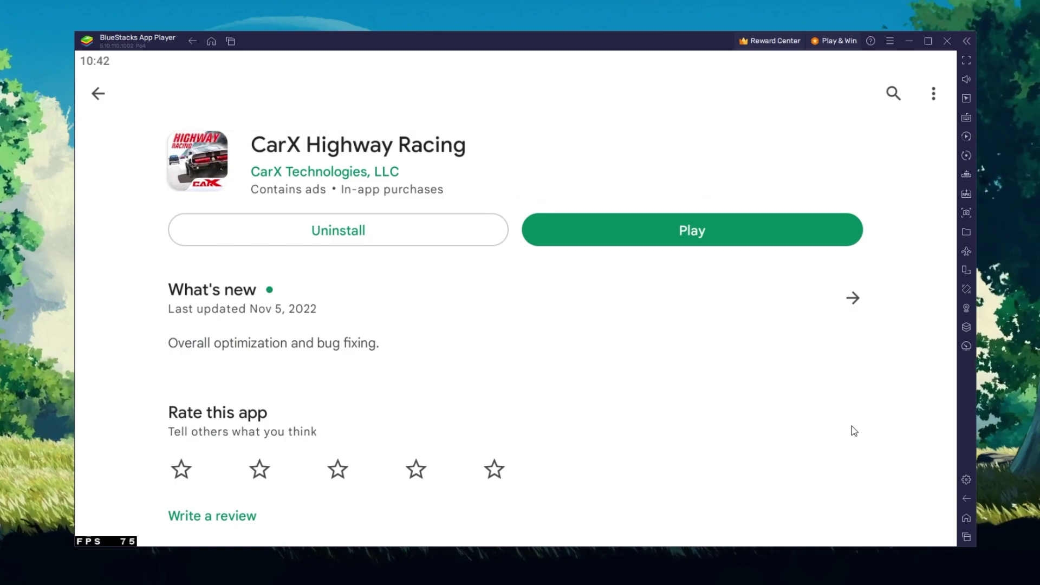
{"action": "left_click", "coordinate": [964, 518]}
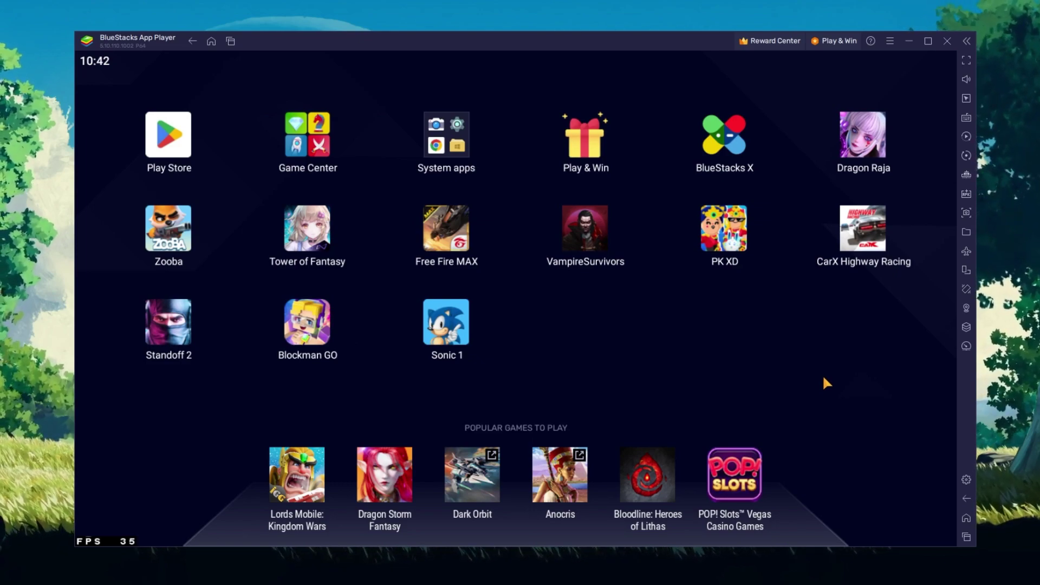
Open the emulator's performance settings and review the CPU and memory allocation options.
{"action": "left_click", "coordinate": [964, 479]}
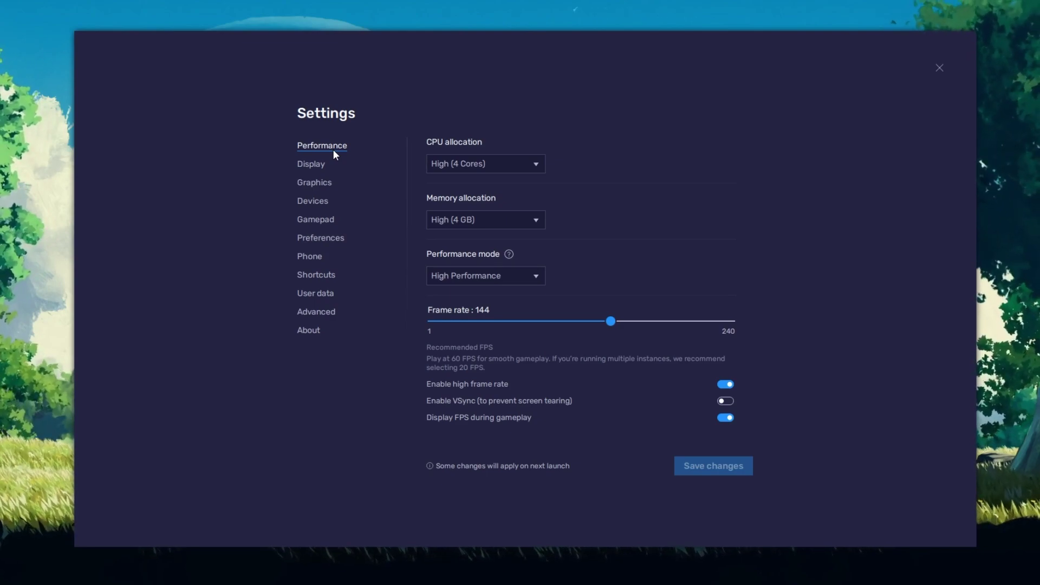
{"action": "left_click", "coordinate": [536, 165]}
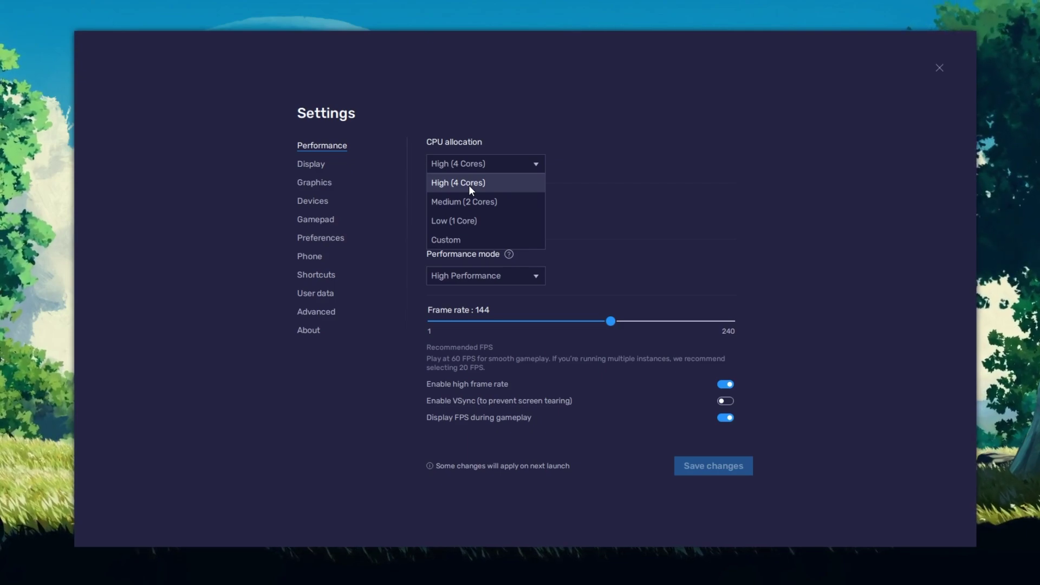
{"action": "left_click", "coordinate": [563, 166]}
{"action": "left_click", "coordinate": [541, 220]}
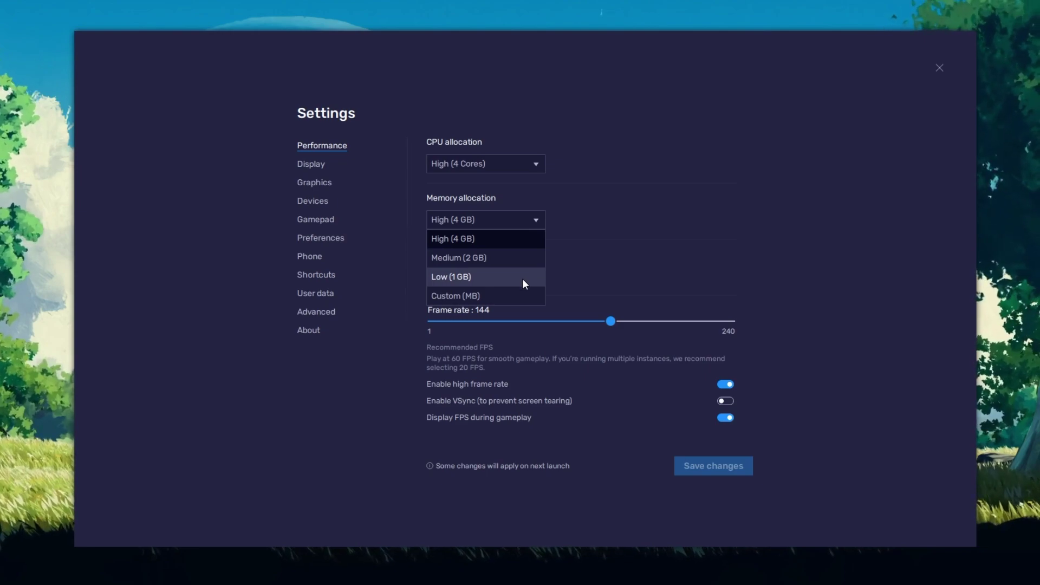
{"action": "left_click", "coordinate": [573, 273]}
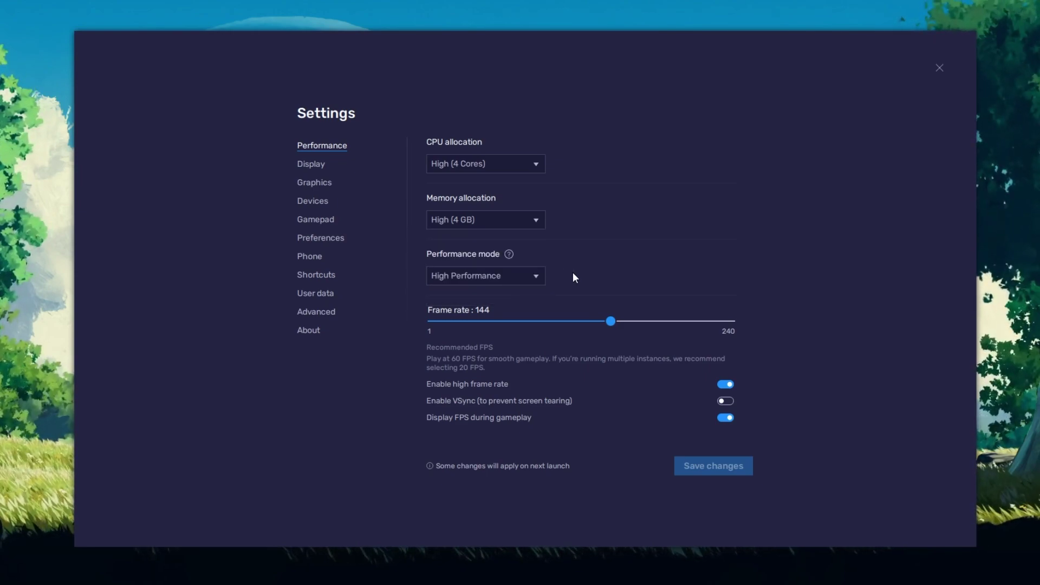
Set the performance mode to Balanced and the frame rate to 144 with high frame rate enabled.
{"action": "left_click", "coordinate": [531, 278]}
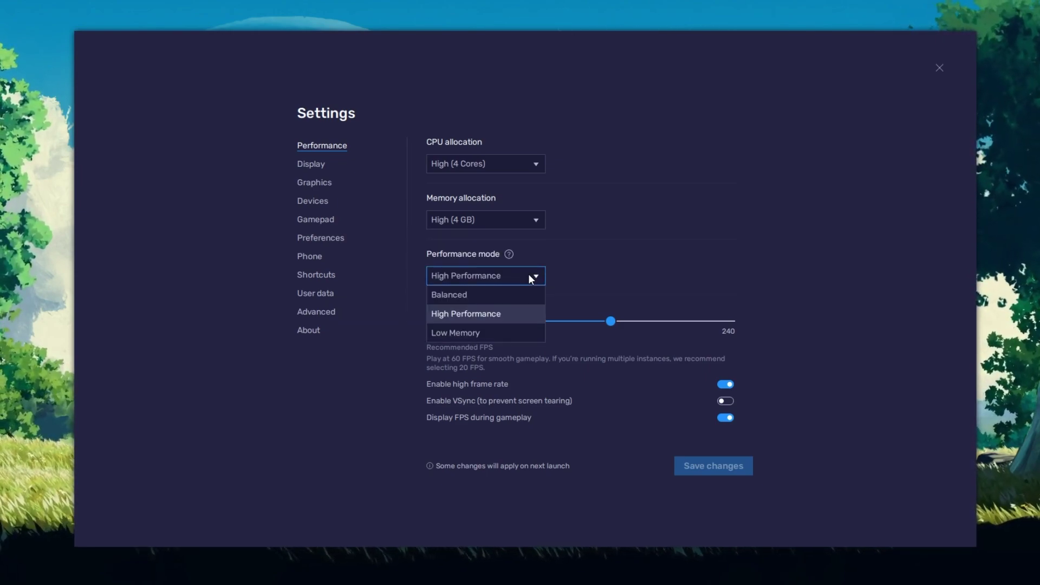
{"action": "left_click", "coordinate": [505, 292]}
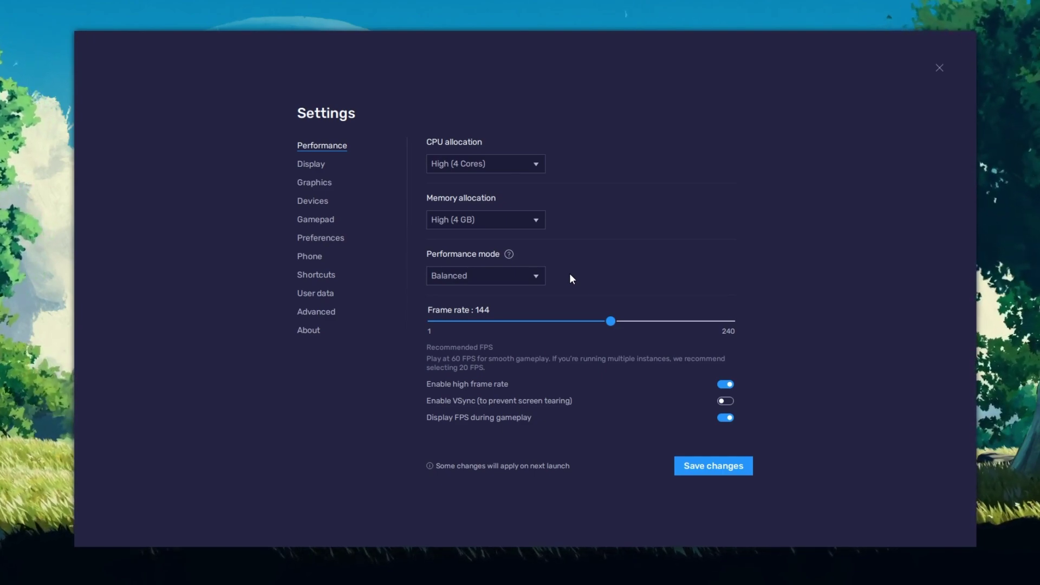
{"action": "left_click", "coordinate": [728, 386]}
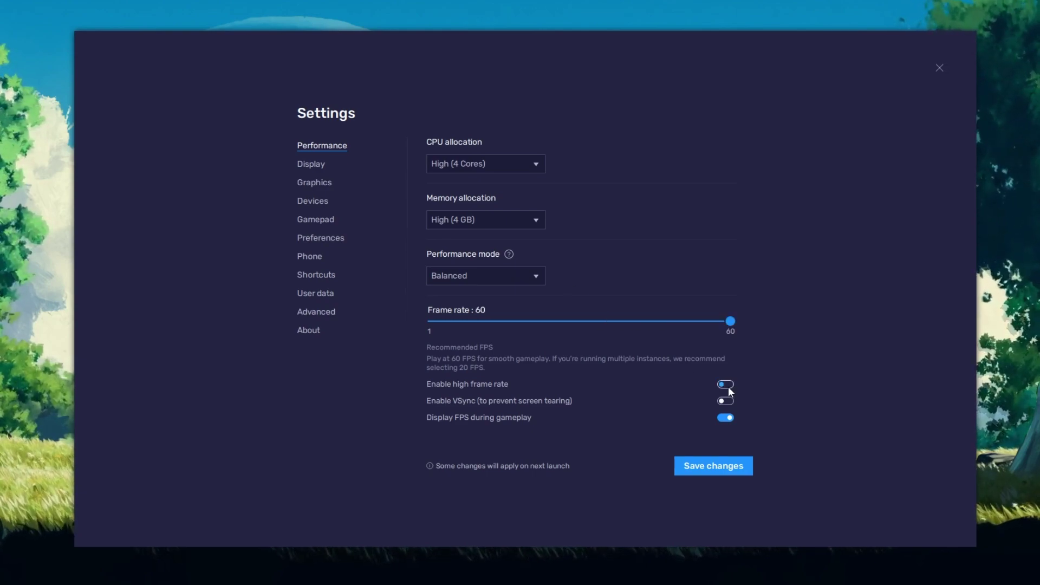
{"action": "left_click", "coordinate": [728, 386]}
{"action": "left_click_drag", "start_coordinate": [631, 320], "coordinate": [611, 320]}
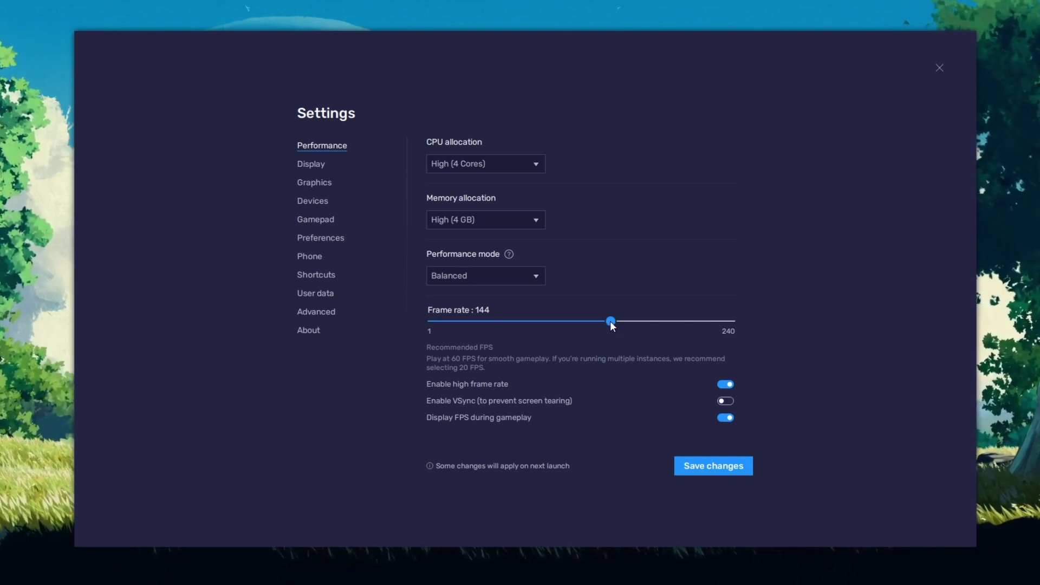
Choose the 119.97 Hz refresh rate in the Windows advanced display settings and close the settings window.
{"action": "right_click", "coordinate": [59, 345]}
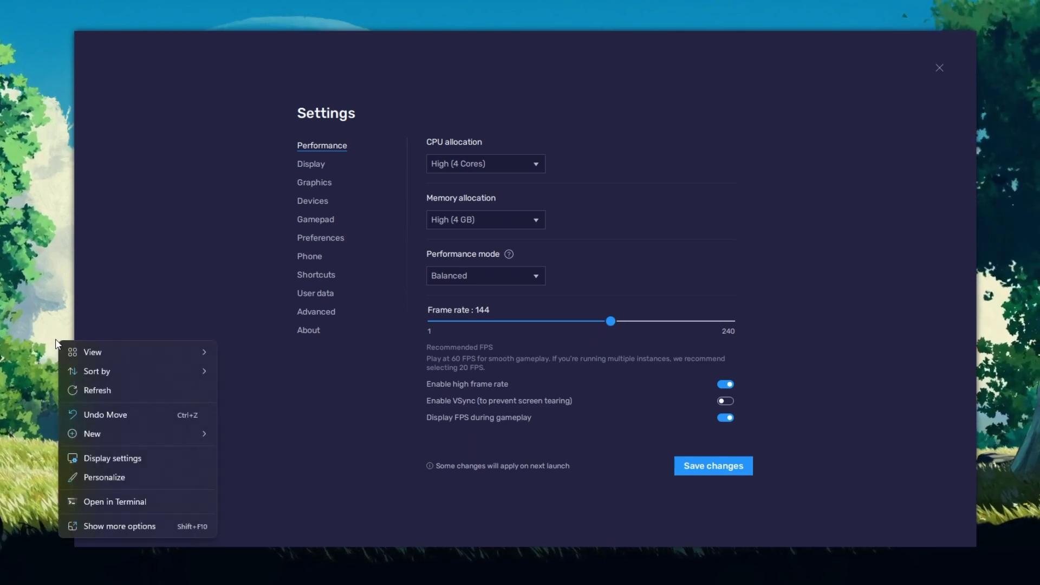
{"action": "left_click", "coordinate": [187, 463]}
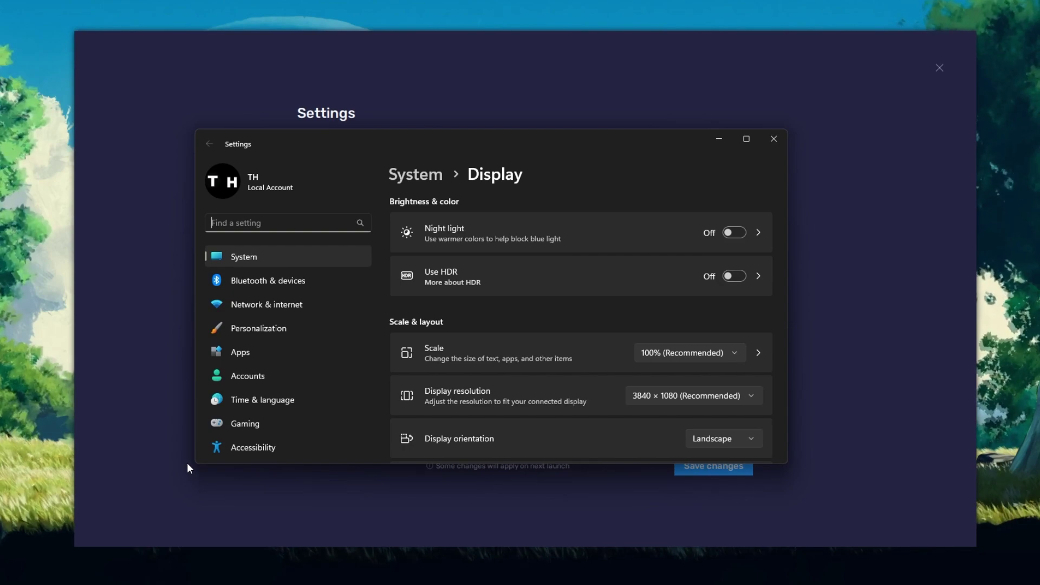
{"action": "left_click_drag", "start_coordinate": [784, 252], "coordinate": [786, 385]}
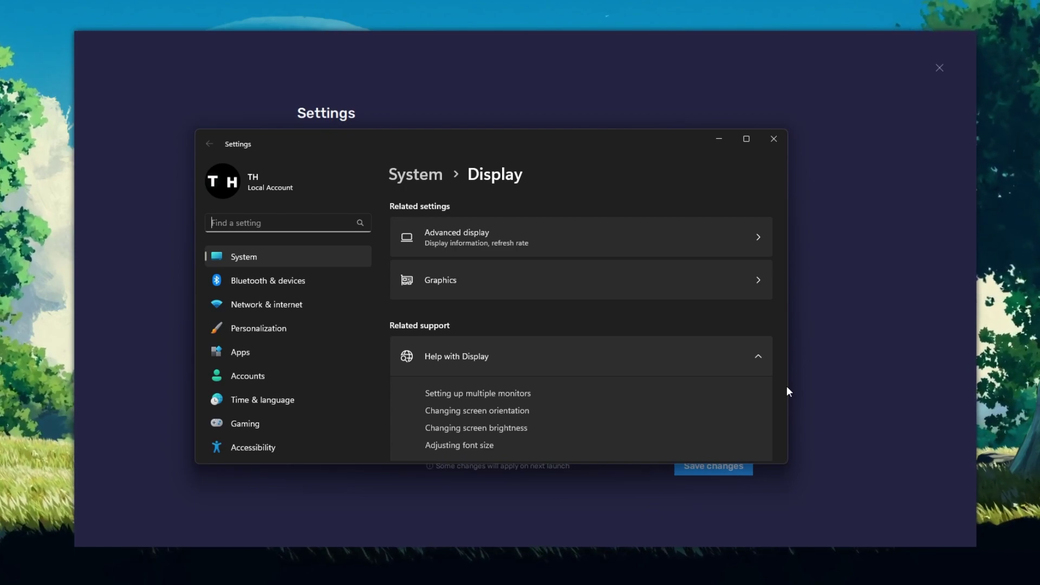
{"action": "left_click", "coordinate": [622, 251]}
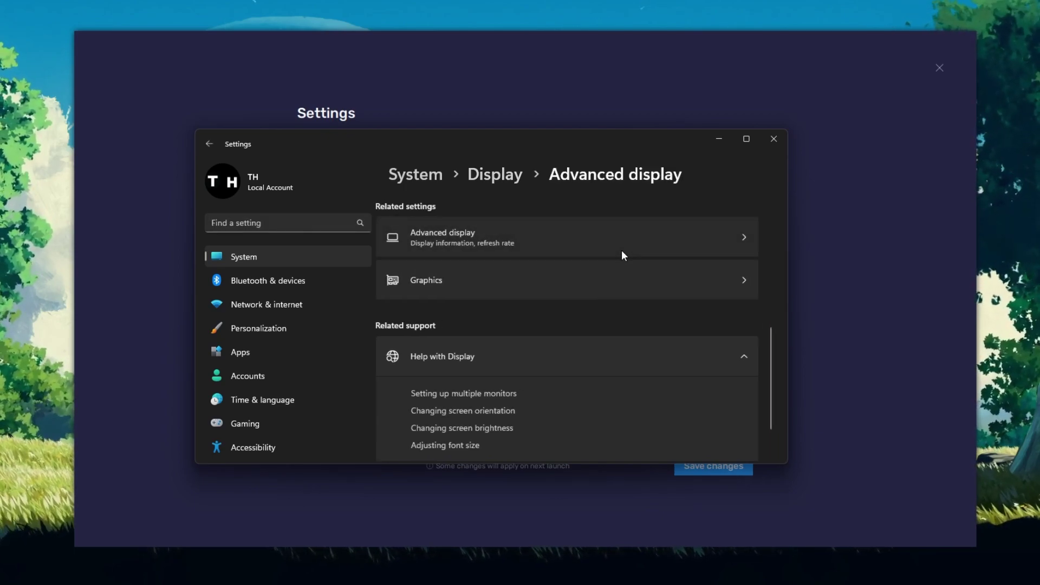
{"action": "scroll", "coordinate": [611, 341], "scroll_direction": "down", "scroll_amount": 2}
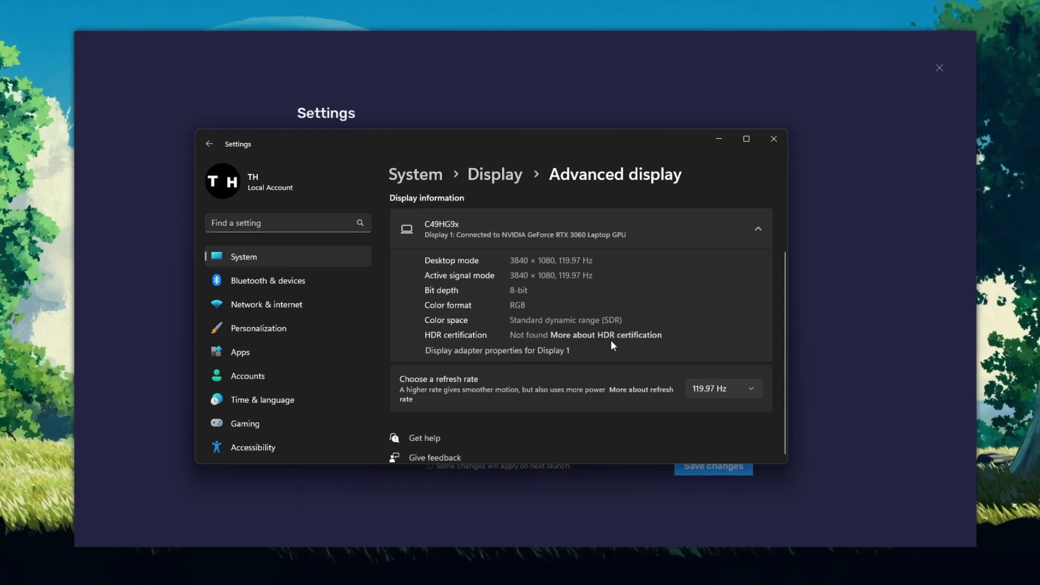
{"action": "left_click", "coordinate": [729, 388]}
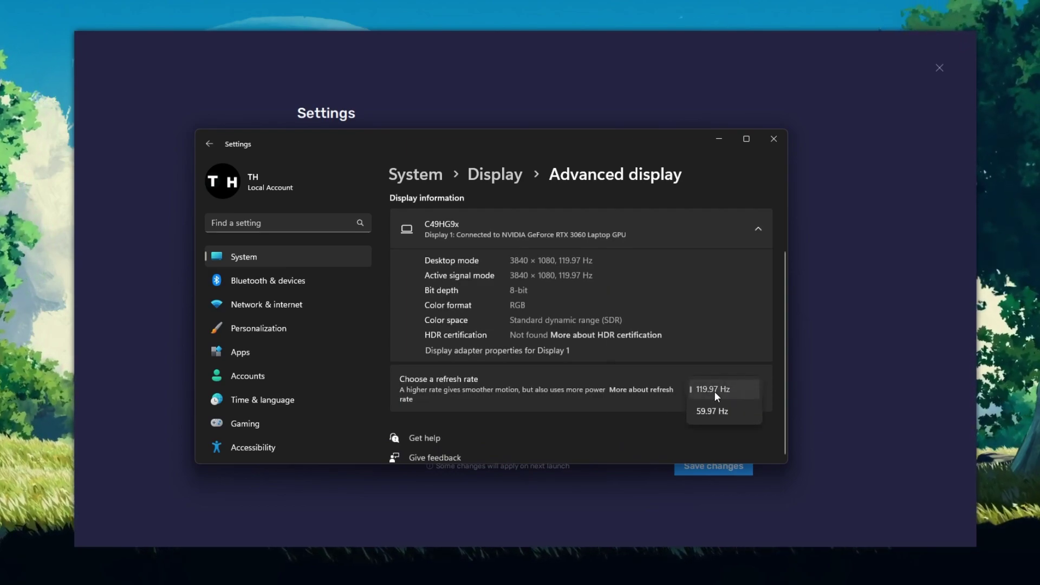
{"action": "left_click", "coordinate": [714, 390]}
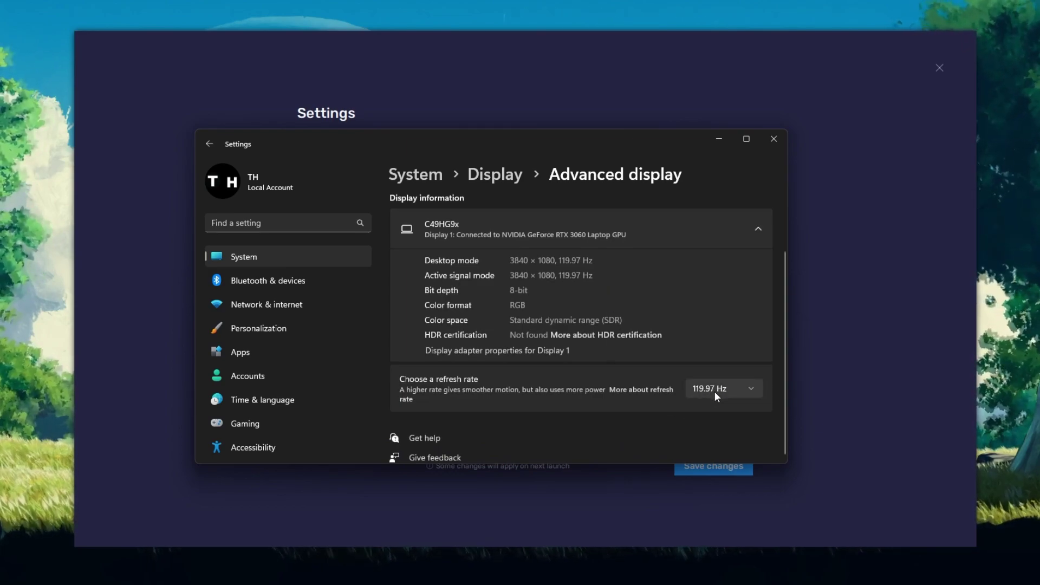
{"action": "left_click", "coordinate": [773, 139]}
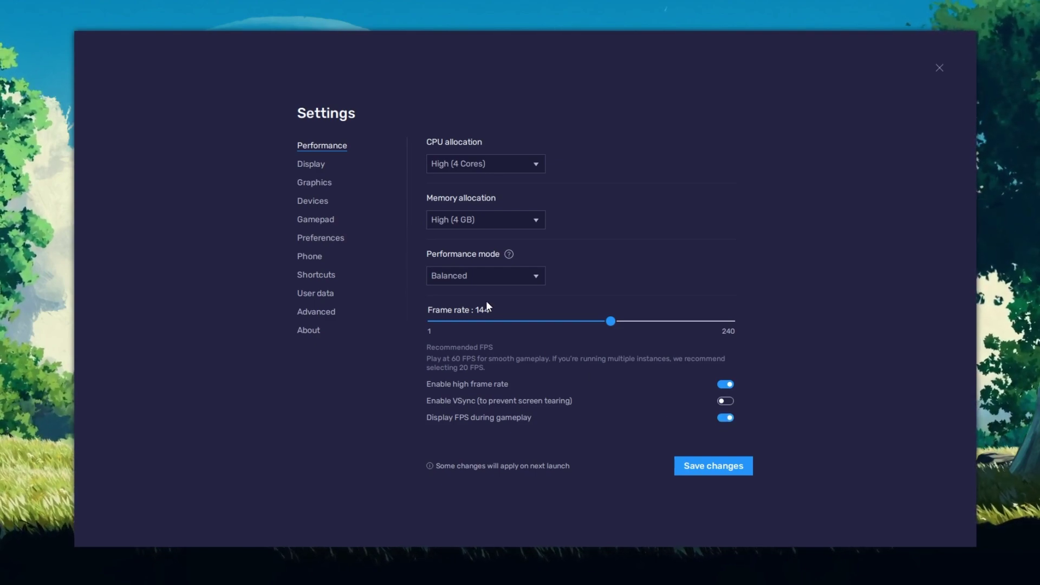
Try the 2560 x 1440 and 3840 x 2160 resolutions in the emulator's display settings with Landscape orientation, and return to 1600 x 900.
{"action": "left_click", "coordinate": [317, 168]}
{"action": "left_click", "coordinate": [545, 312]}
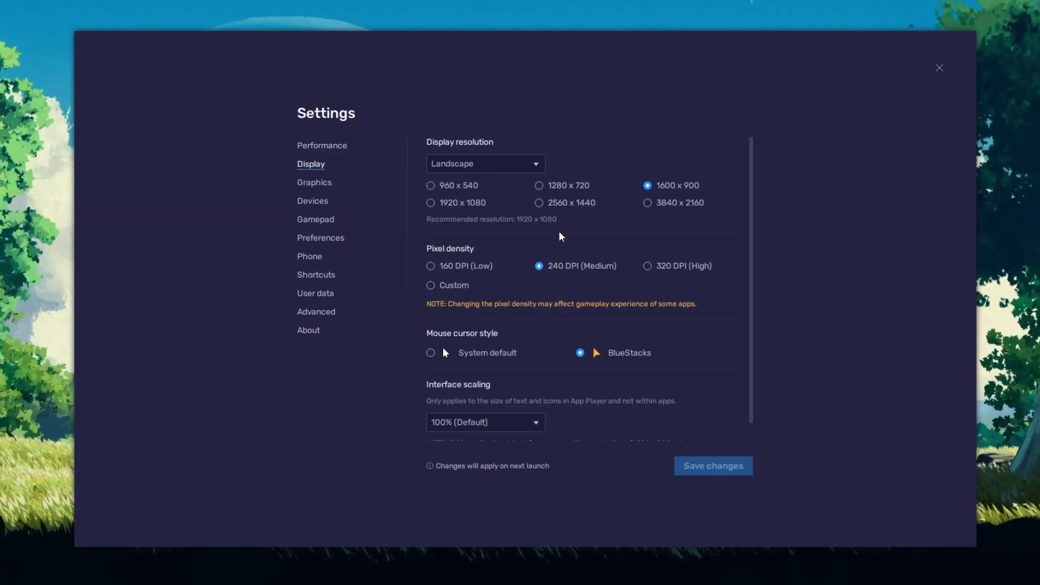
{"action": "left_click", "coordinate": [455, 164]}
{"action": "left_click", "coordinate": [455, 184]}
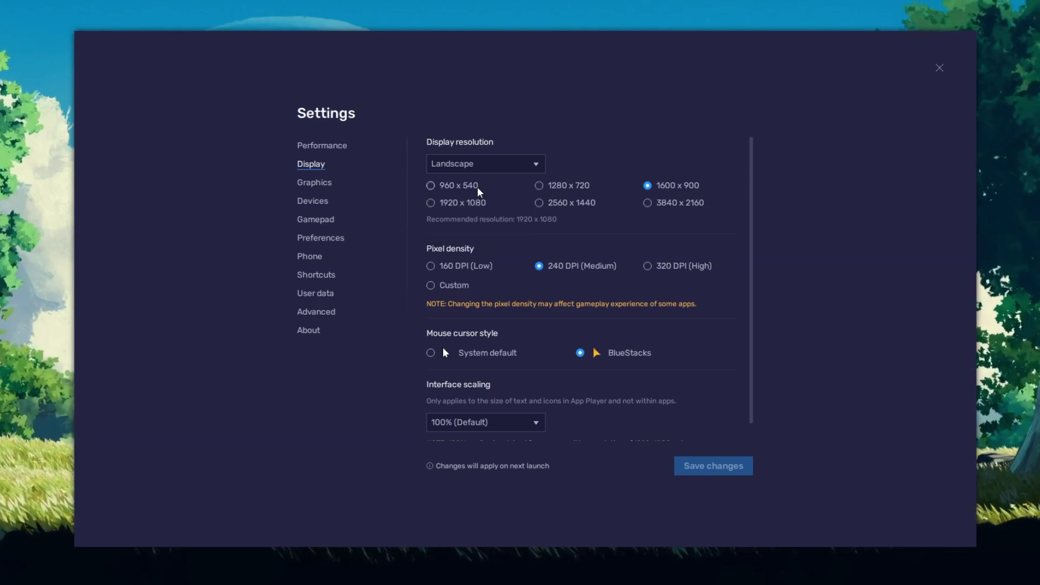
{"action": "left_click", "coordinate": [539, 185]}
{"action": "left_click", "coordinate": [541, 203]}
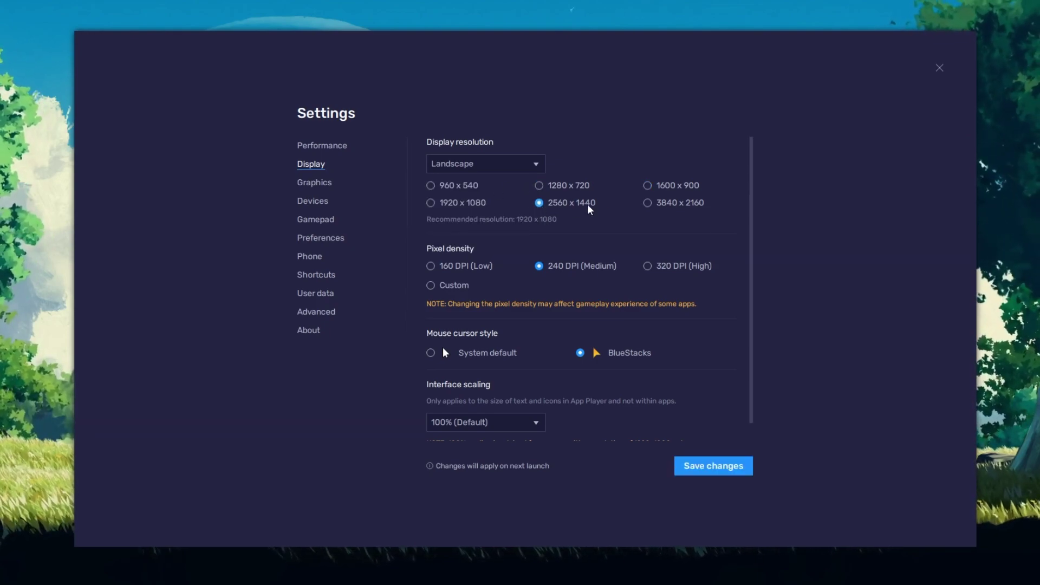
{"action": "left_click", "coordinate": [648, 203]}
{"action": "left_click", "coordinate": [648, 187]}
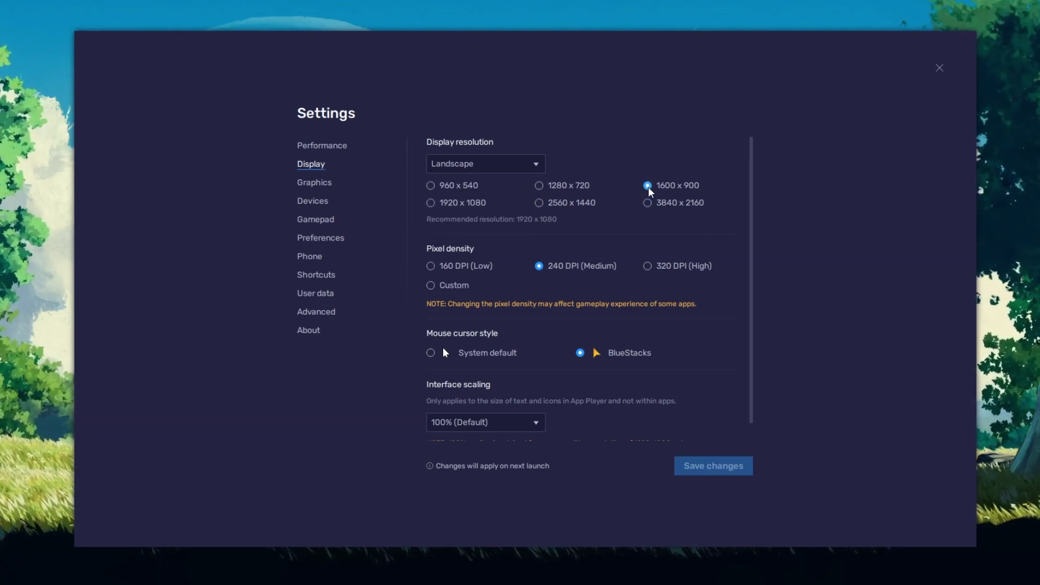
Close the emulator settings, launch CarX Highway Racing and open its audio and screen settings.
{"action": "left_click", "coordinate": [941, 69]}
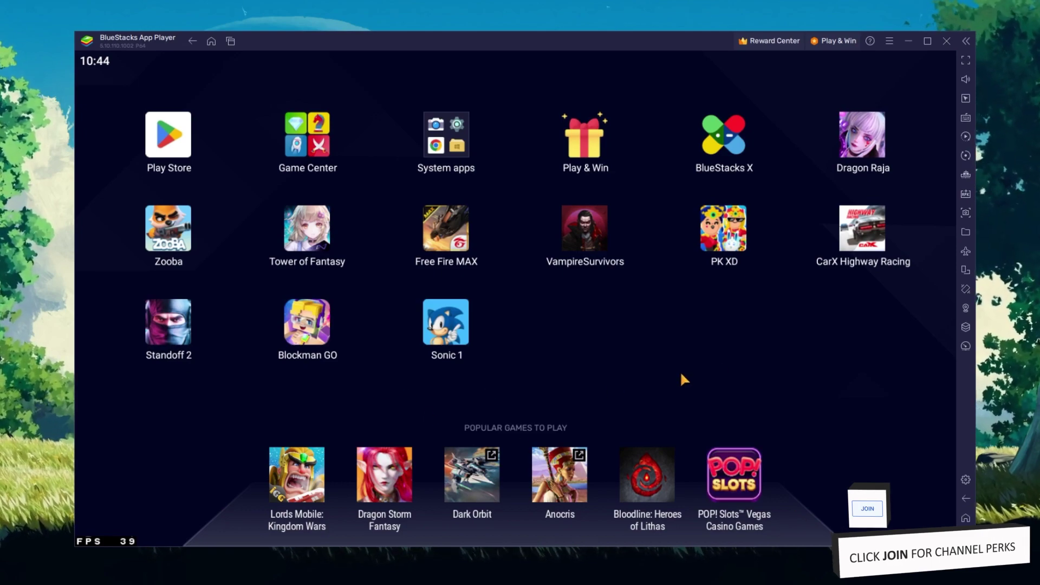
{"action": "left_click", "coordinate": [837, 238]}
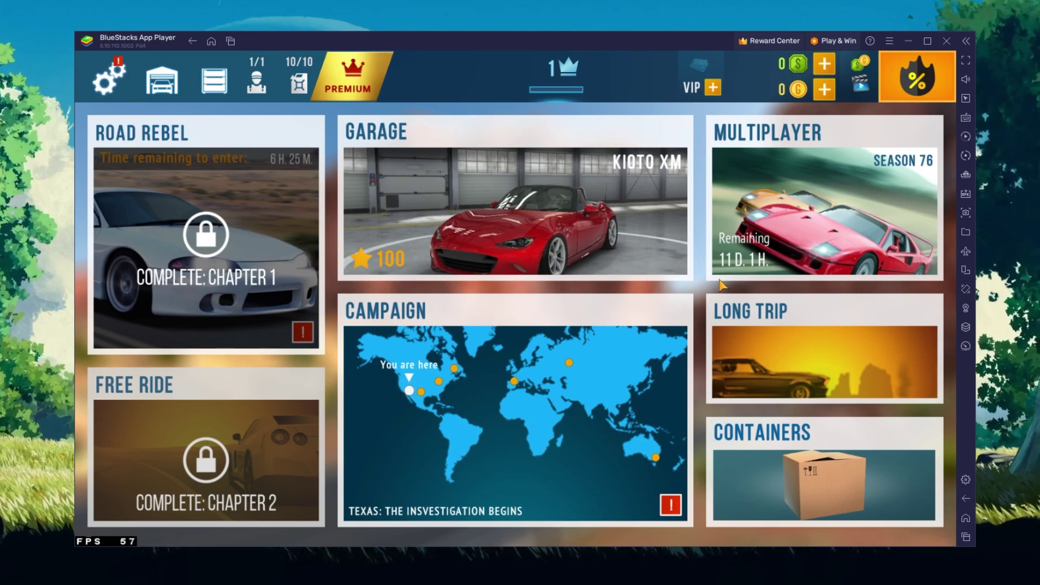
{"action": "left_click", "coordinate": [109, 77]}
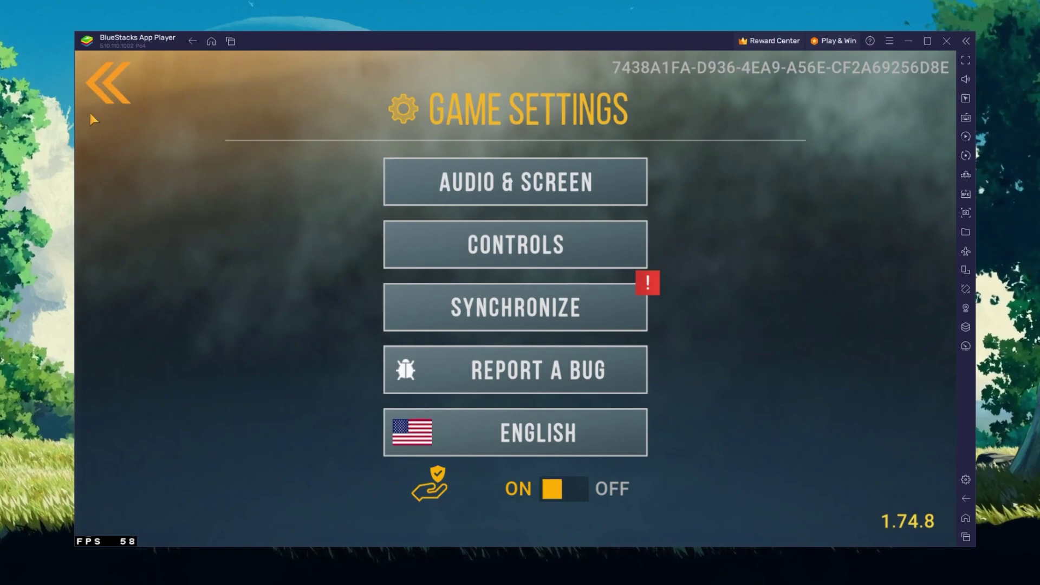
{"action": "left_click", "coordinate": [475, 181]}
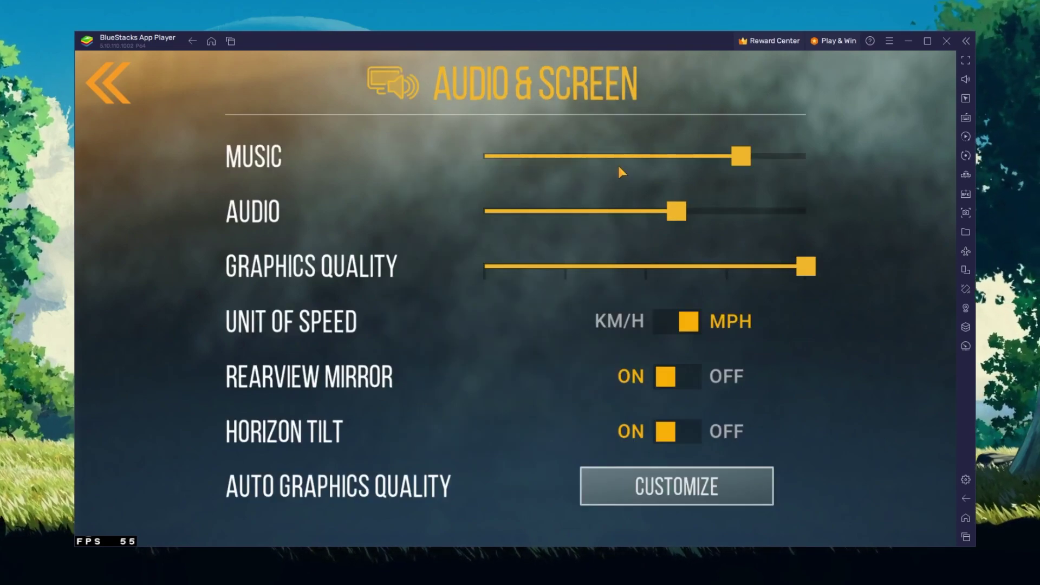
Mute the music, lower the audio to about 40%, set the speed unit to KM/H and apply automatic graphics quality.
{"action": "left_click_drag", "start_coordinate": [746, 158], "coordinate": [475, 151]}
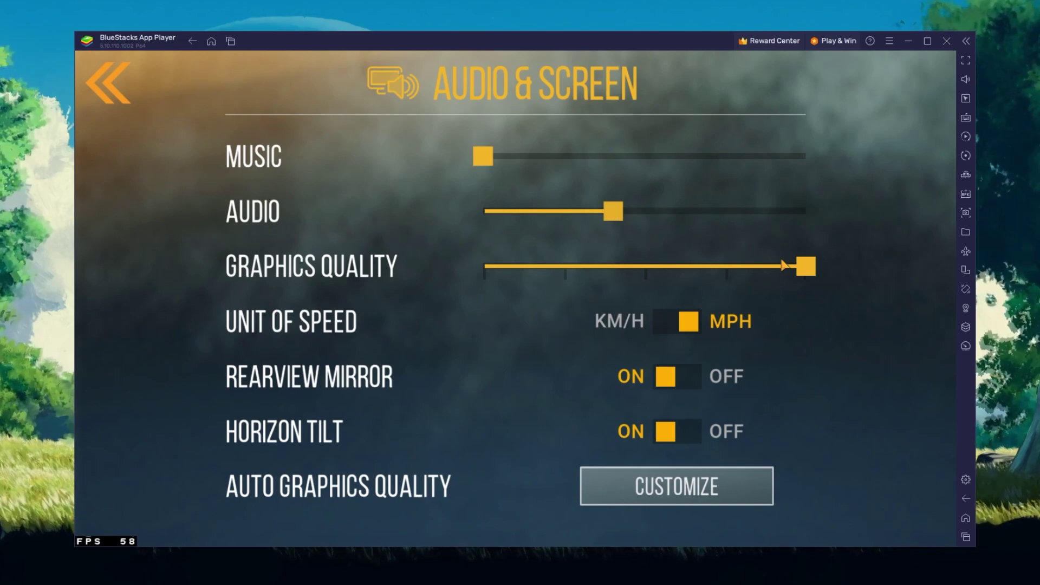
{"action": "mouse_move", "coordinate": [728, 267]}
{"action": "left_mouse_down"}
{"action": "mouse_move", "coordinate": [641, 267]}
{"action": "mouse_move", "coordinate": [728, 270]}
{"action": "left_mouse_up"}
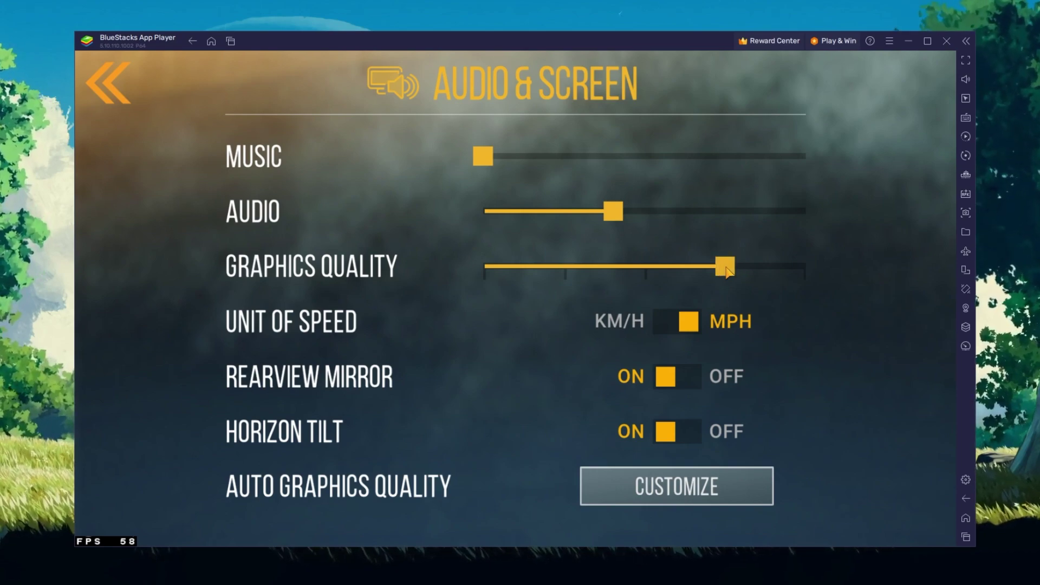
{"action": "left_click_drag", "start_coordinate": [723, 271], "coordinate": [617, 265]}
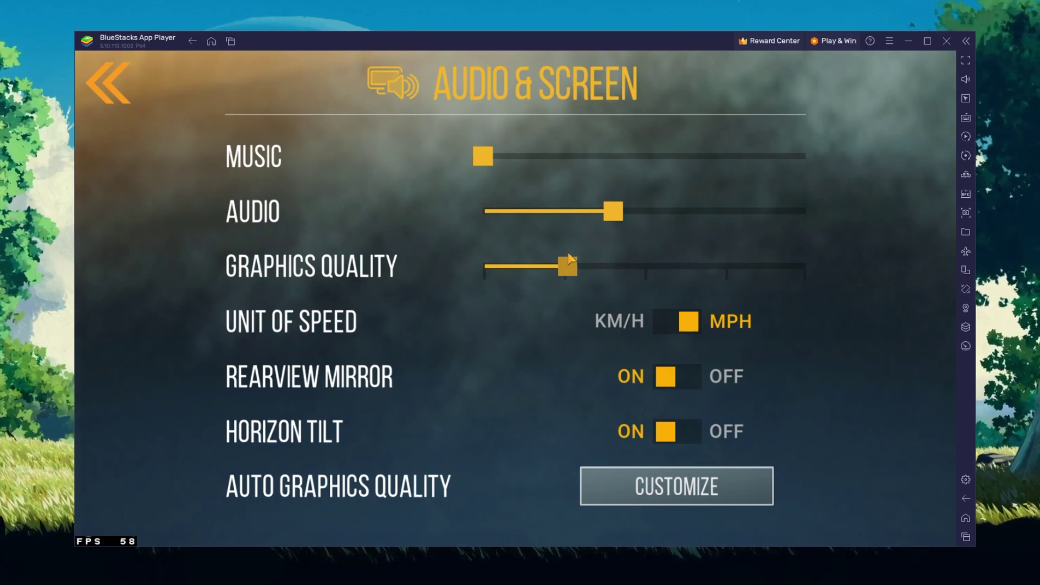
{"action": "left_click_drag", "start_coordinate": [715, 273], "coordinate": [732, 275]}
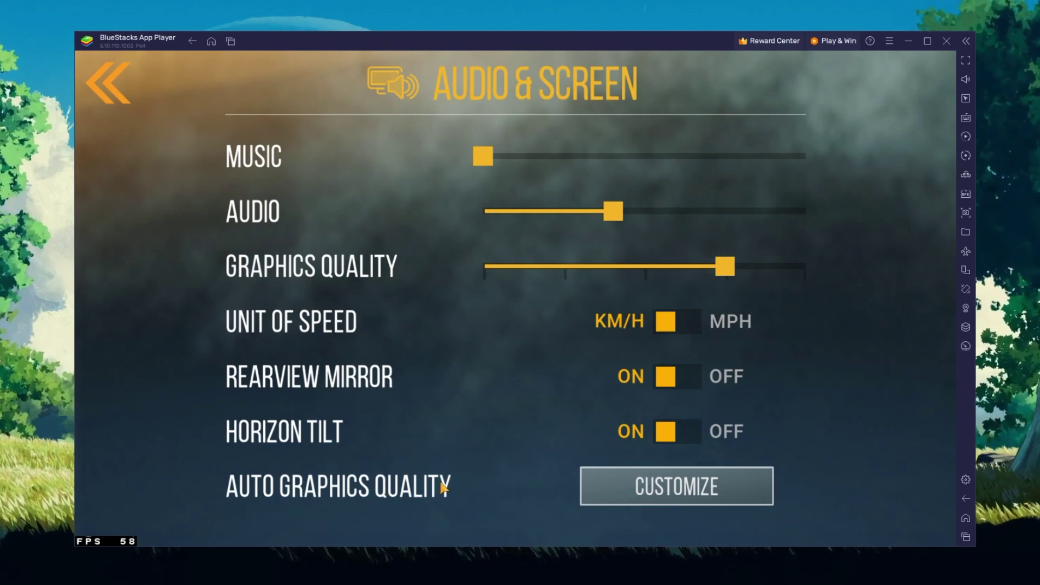
{"action": "left_click", "coordinate": [634, 494]}
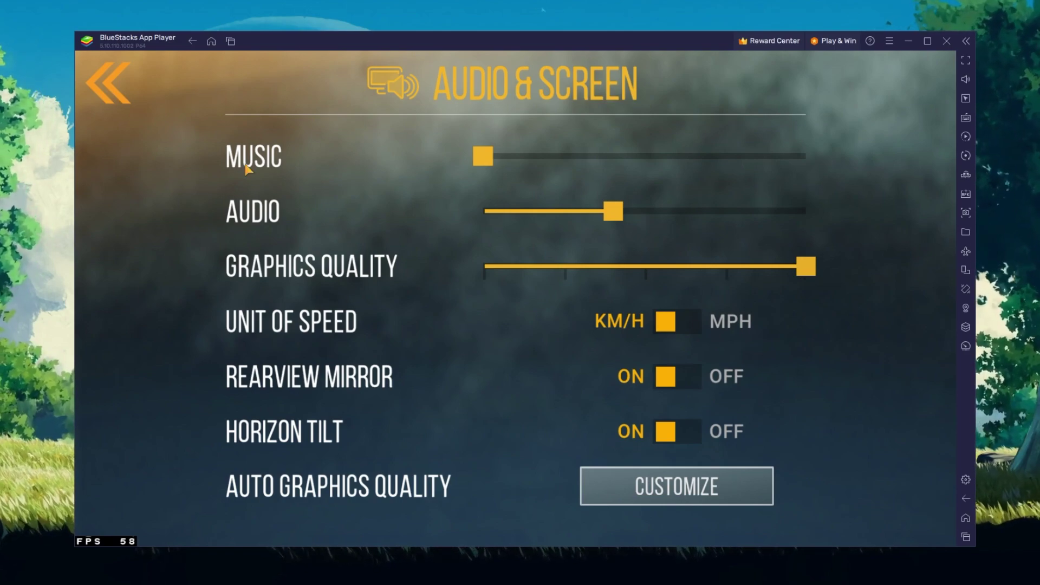
In the game's control settings, slightly lower the steering sensitivity and linearity and set braking to Pedal.
{"action": "left_click", "coordinate": [116, 79]}
{"action": "left_click", "coordinate": [445, 251]}
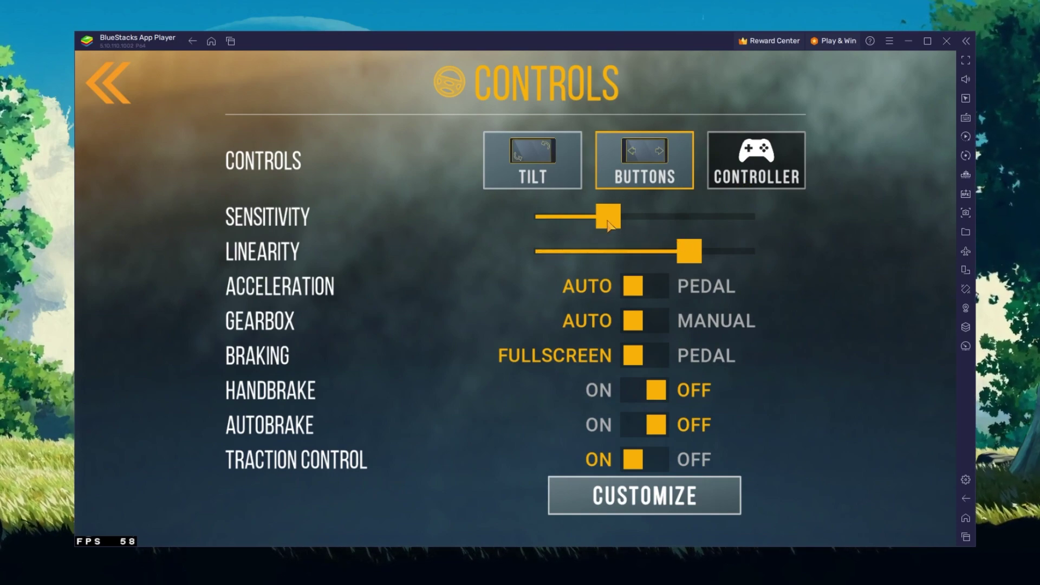
{"action": "left_click_drag", "start_coordinate": [608, 221], "coordinate": [603, 221]}
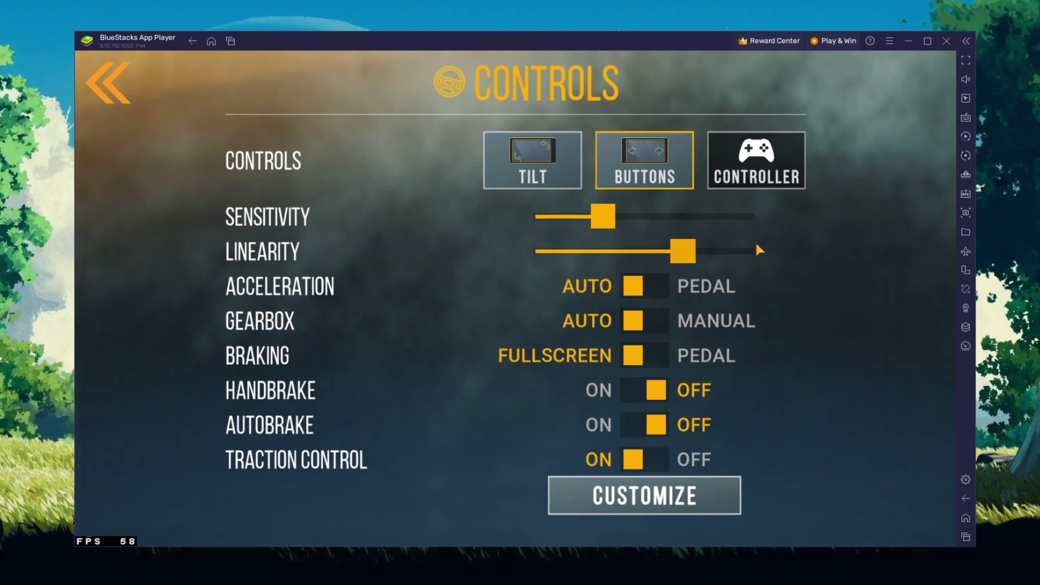
{"action": "left_click", "coordinate": [791, 353]}
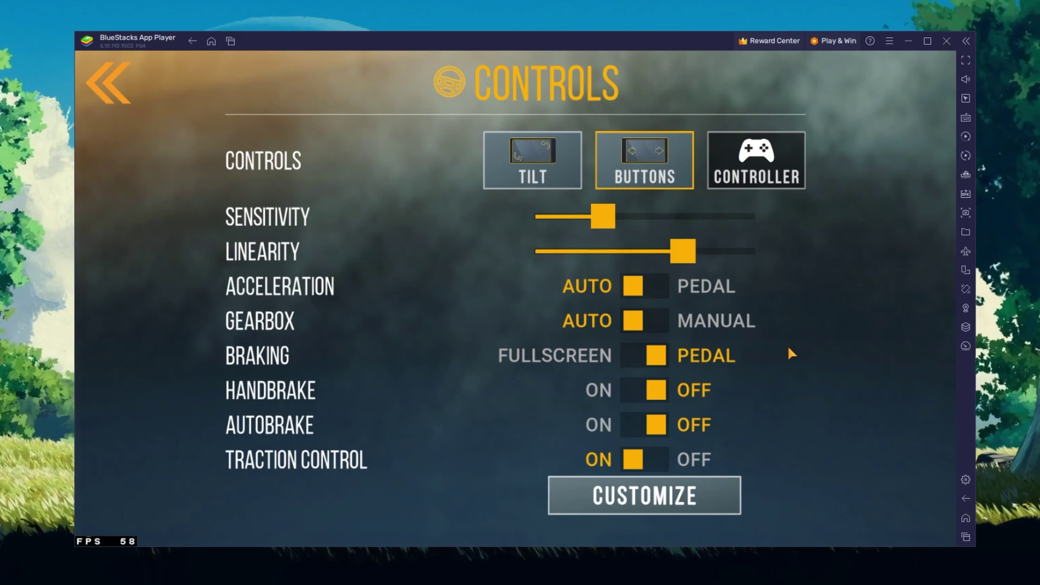
View the game's synchronization options and return to the emulator's home screen.
{"action": "left_click", "coordinate": [112, 84]}
{"action": "left_click", "coordinate": [417, 304]}
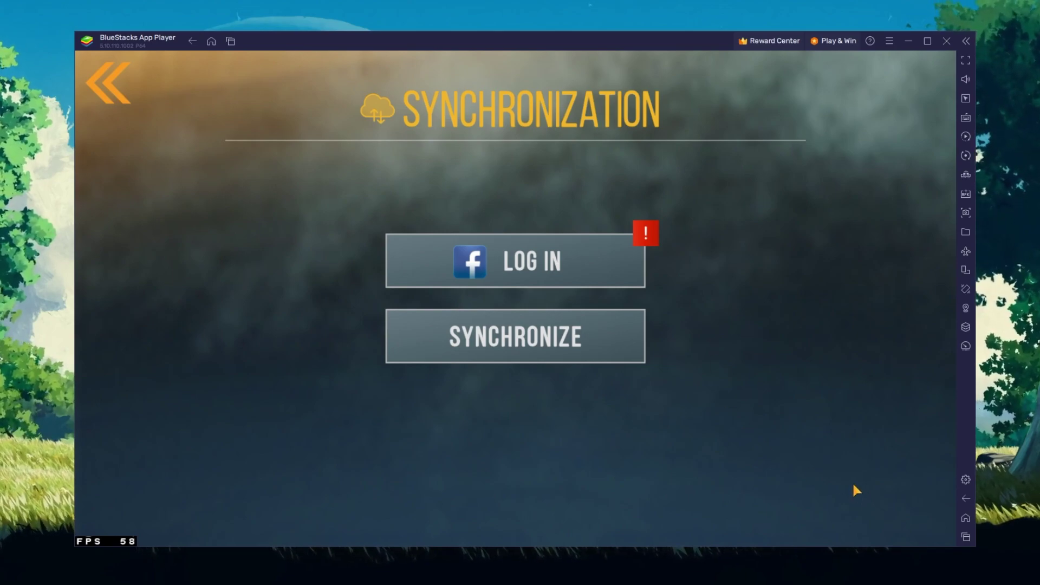
{"action": "left_click", "coordinate": [966, 517]}
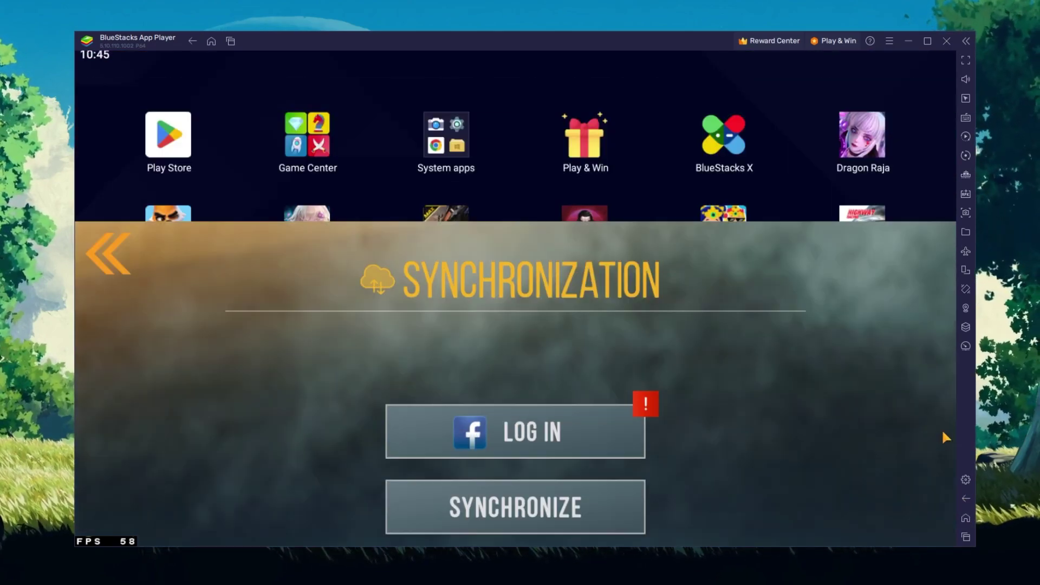